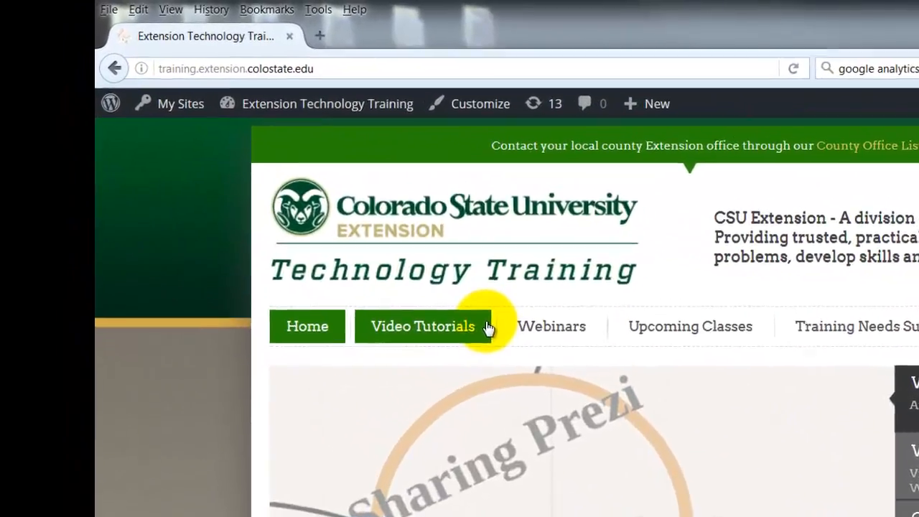
Open the site's dashboard and its navigation menu editor, and review the structure and settings of the topnav menu
mouse_move(359, 103)
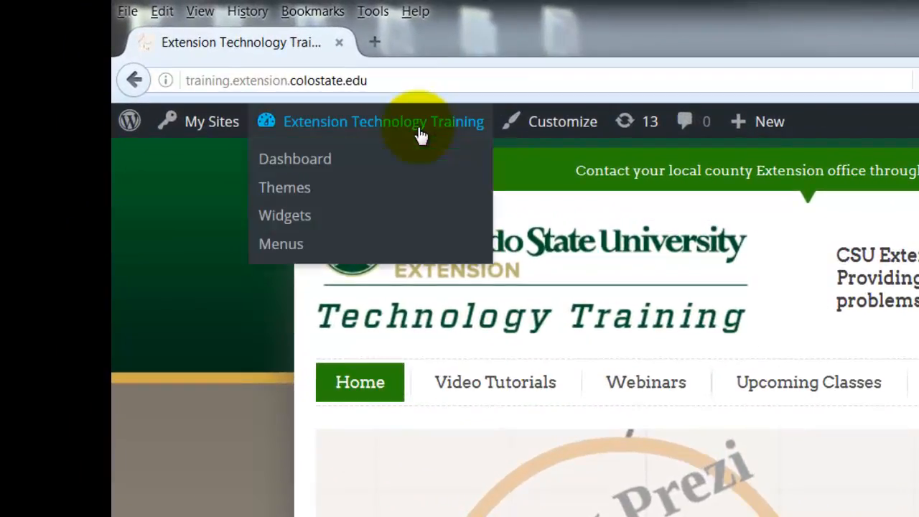
click(299, 172)
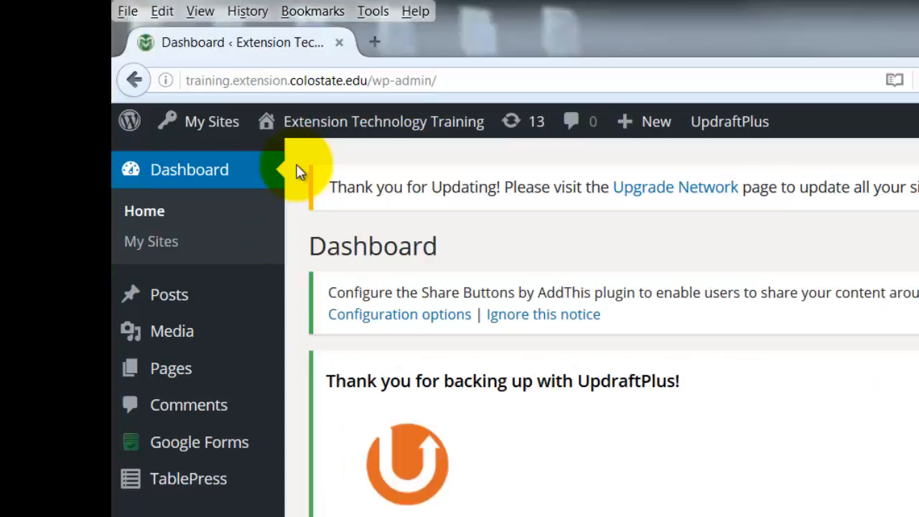
mouse_move(222, 417)
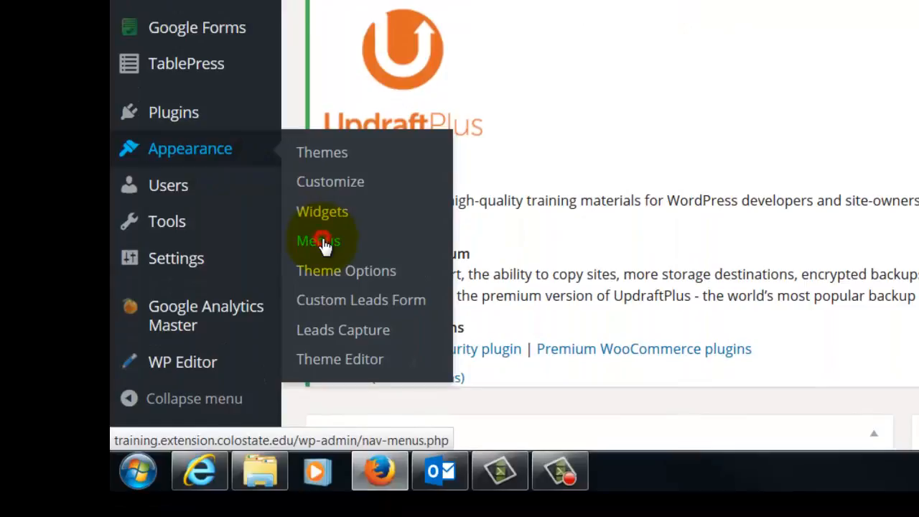
click(325, 246)
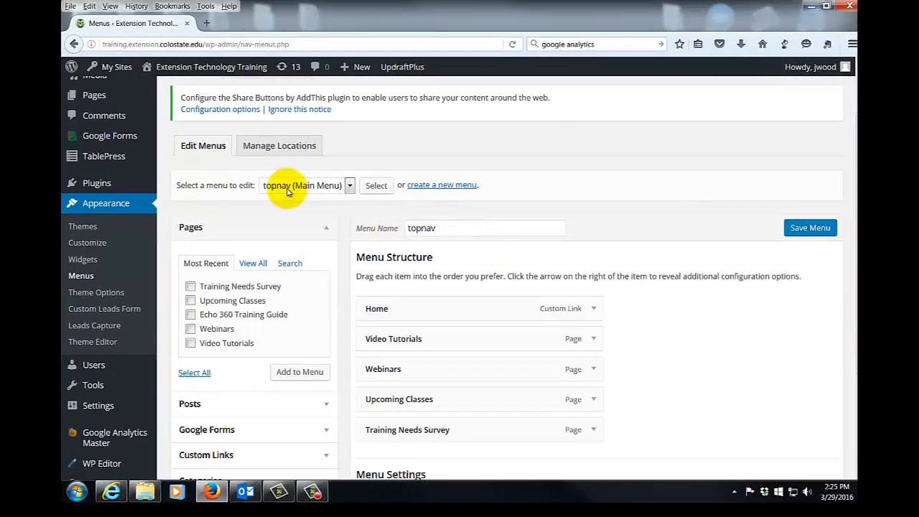
scroll(695, 366, down, 2)
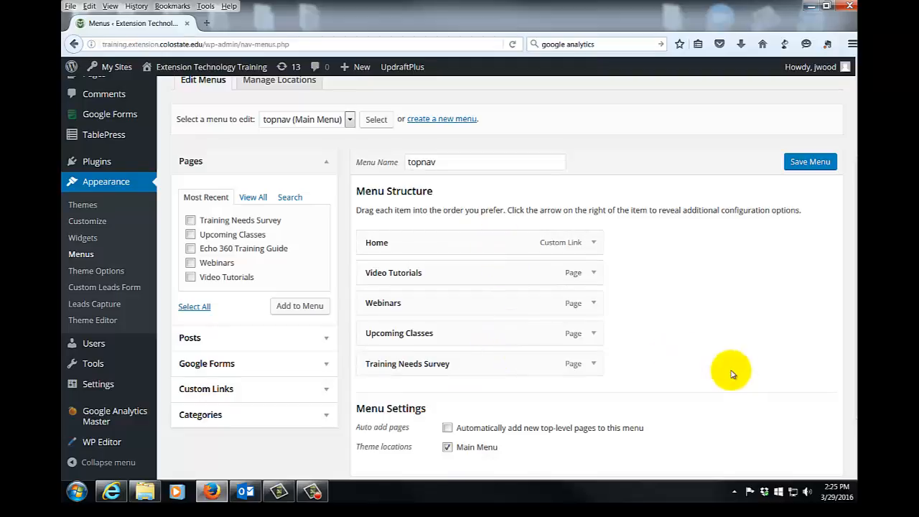
scroll(731, 371, down, 2)
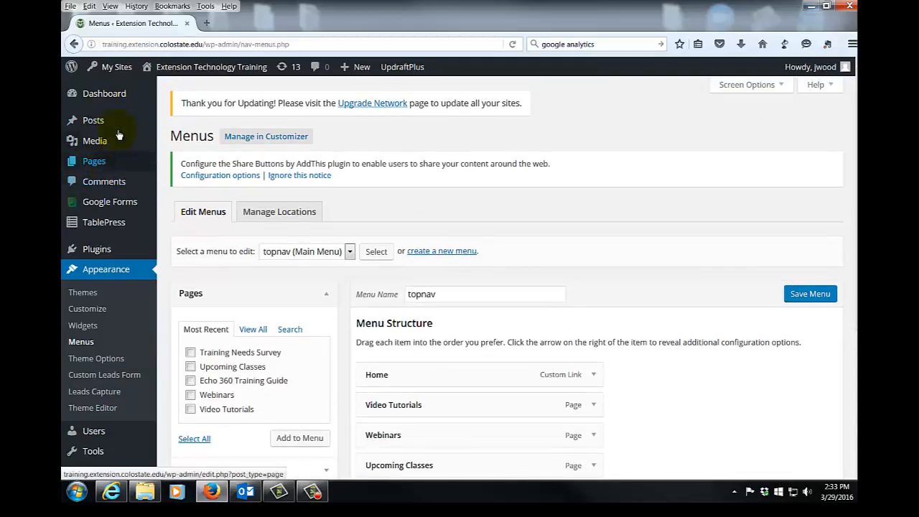
Open the list of all the site's pages and look through it
mouse_move(104, 165)
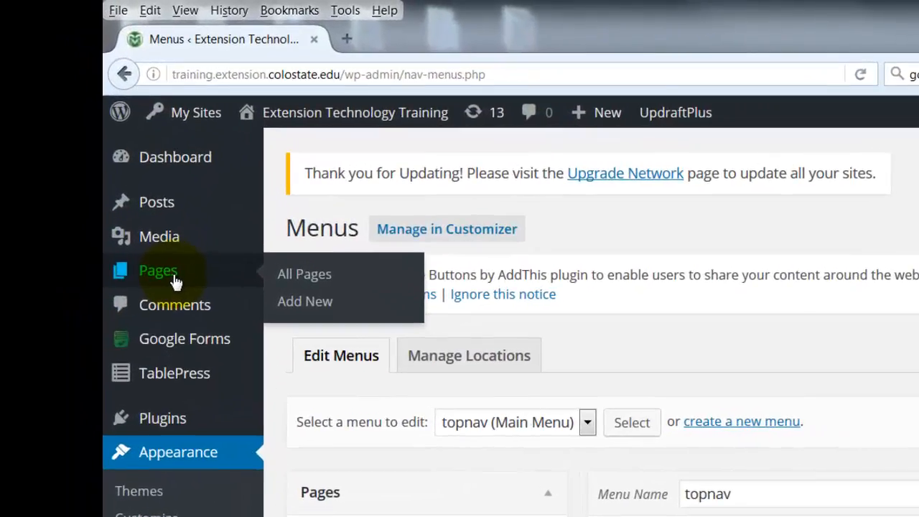
click(288, 277)
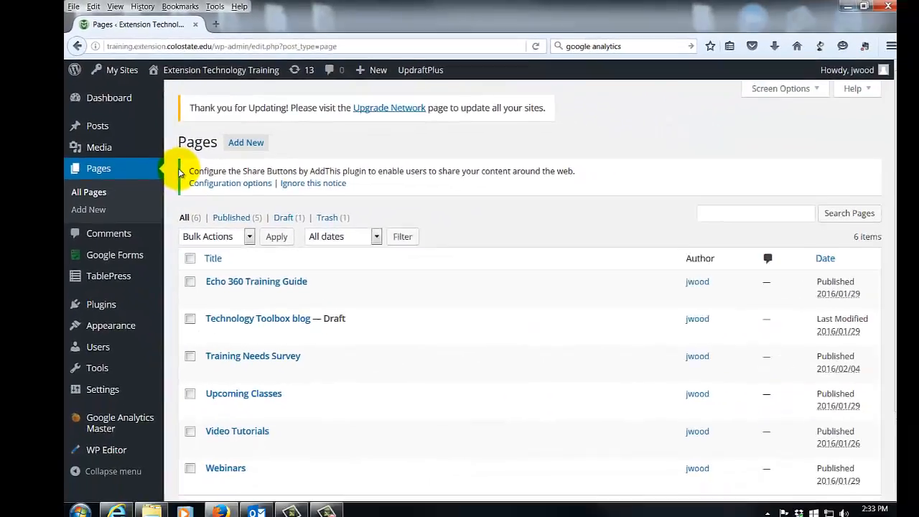
scroll(406, 415, down, 3)
scroll(451, 435, up, 3)
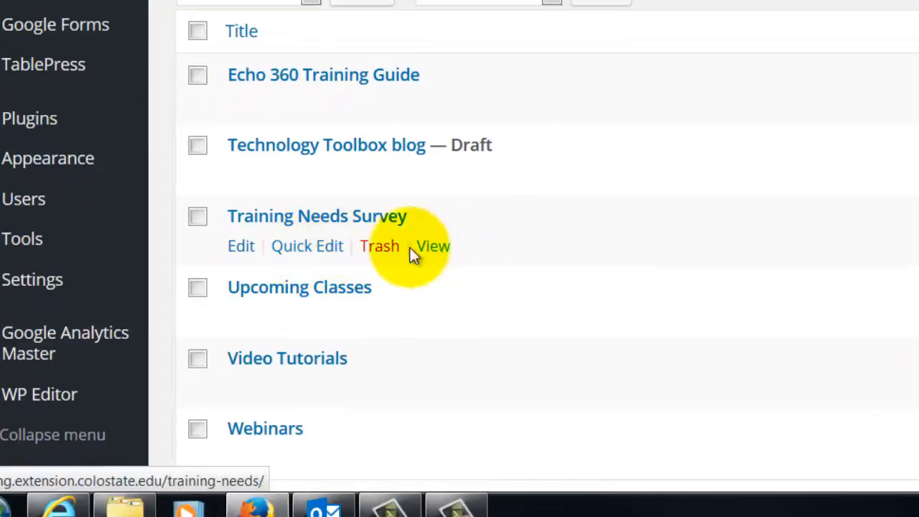
Review the quick edit options of the Training Needs Survey page and leave them without saving
click(309, 248)
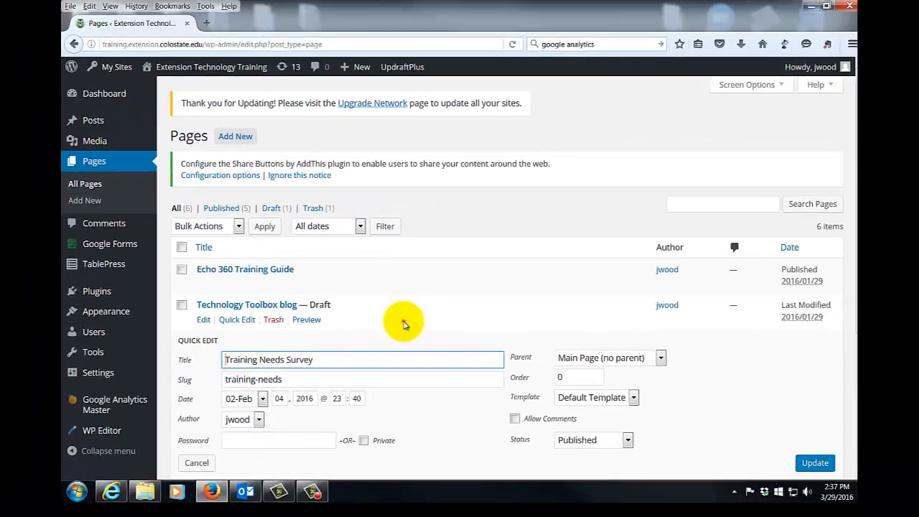
scroll(404, 323, down, 3)
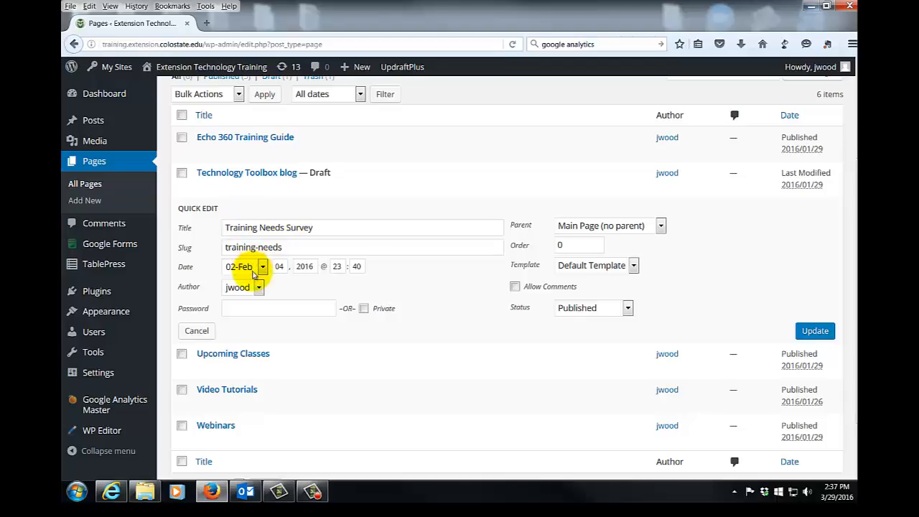
click(74, 44)
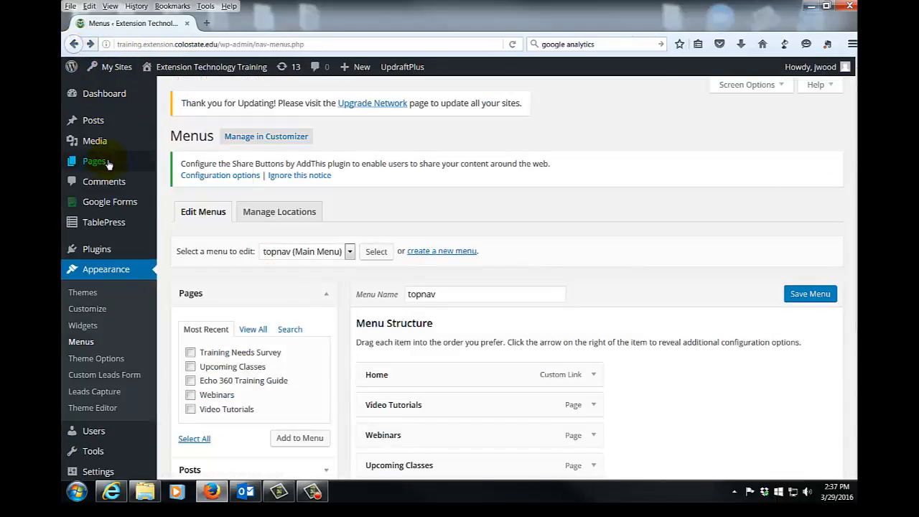
Start a new page, look over the paragraph styles available in its editor, and place the cursor in the empty body
mouse_move(139, 167)
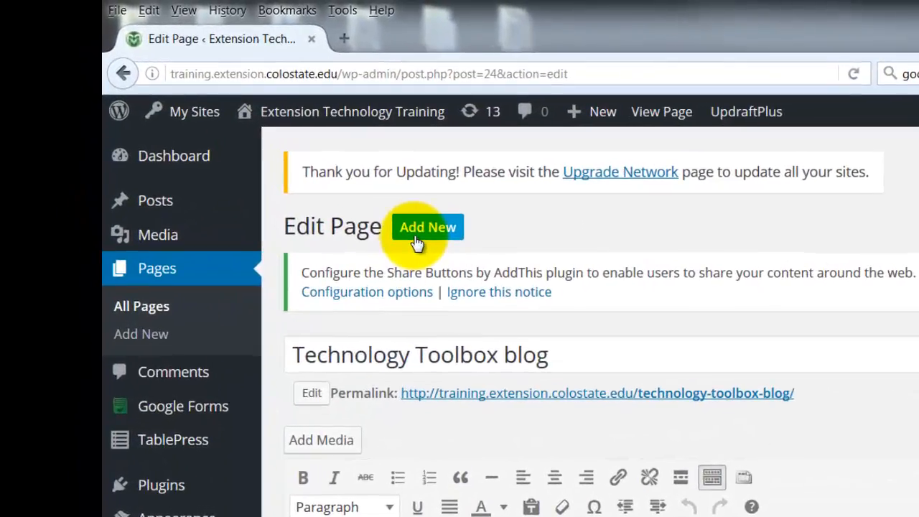
click(137, 336)
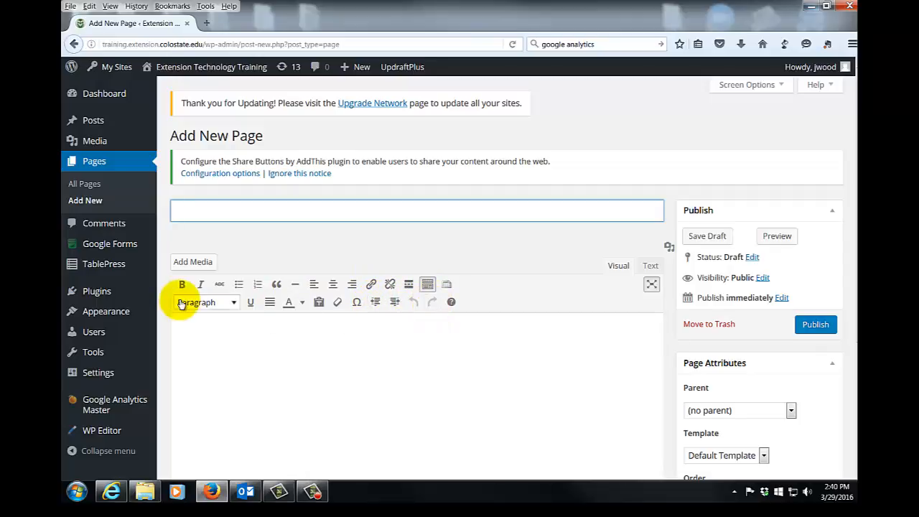
click(234, 305)
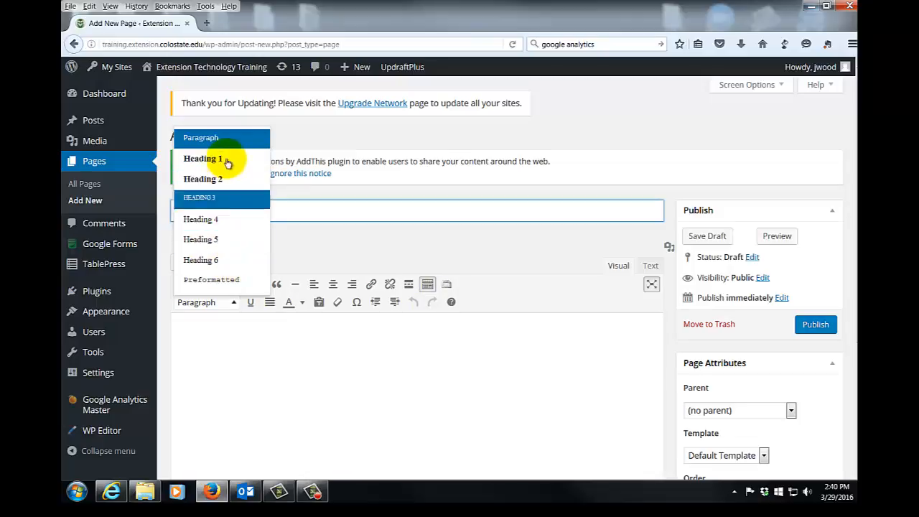
click(247, 357)
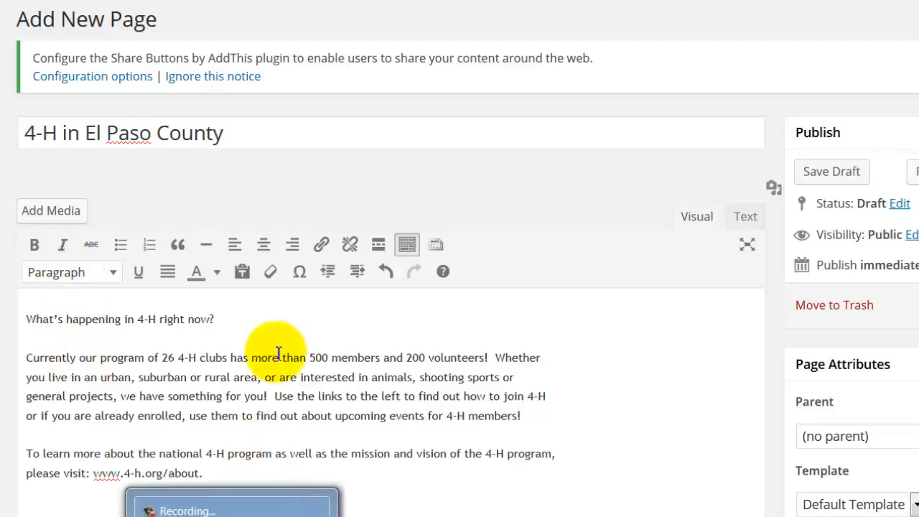
Format the line "What's happening in 4-H right now?" as Heading 2
click(231, 329)
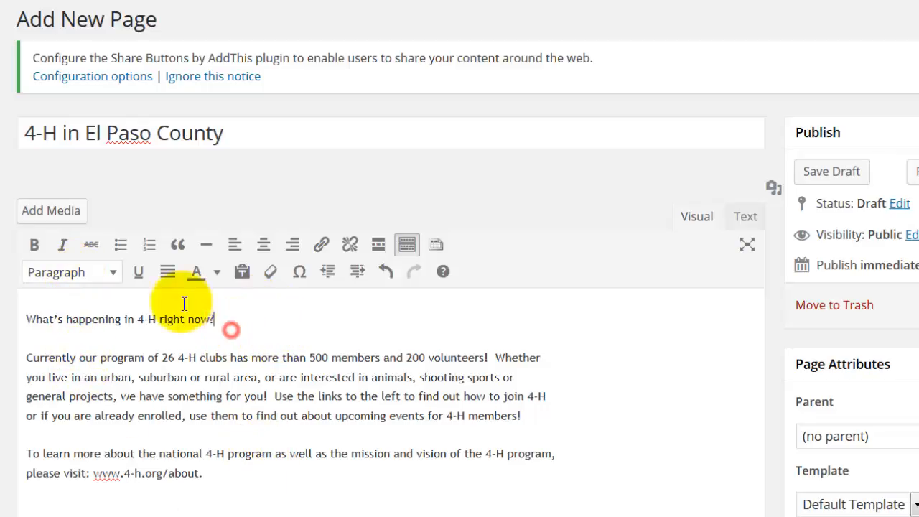
shift+click(19, 300)
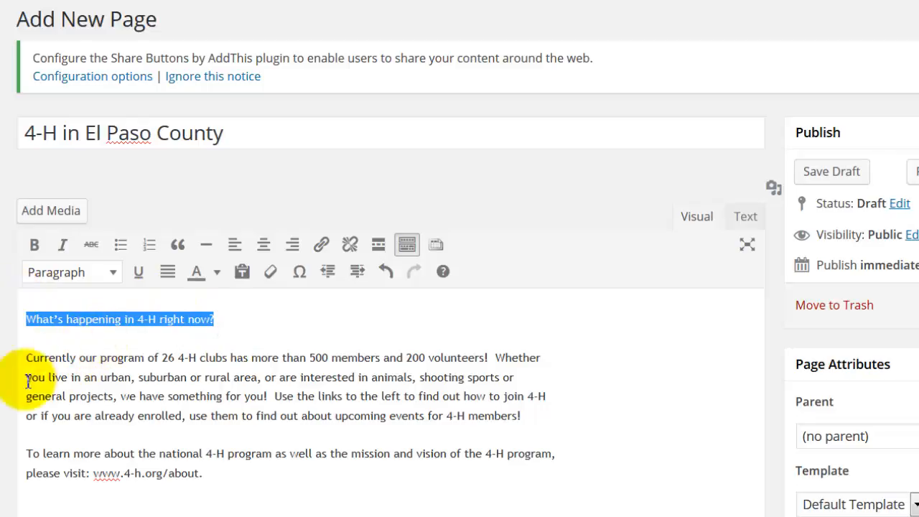
click(117, 274)
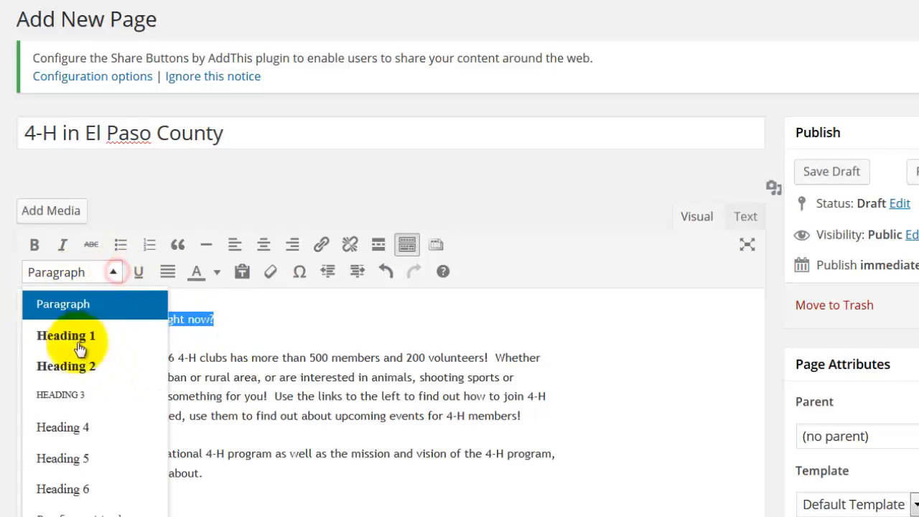
click(77, 374)
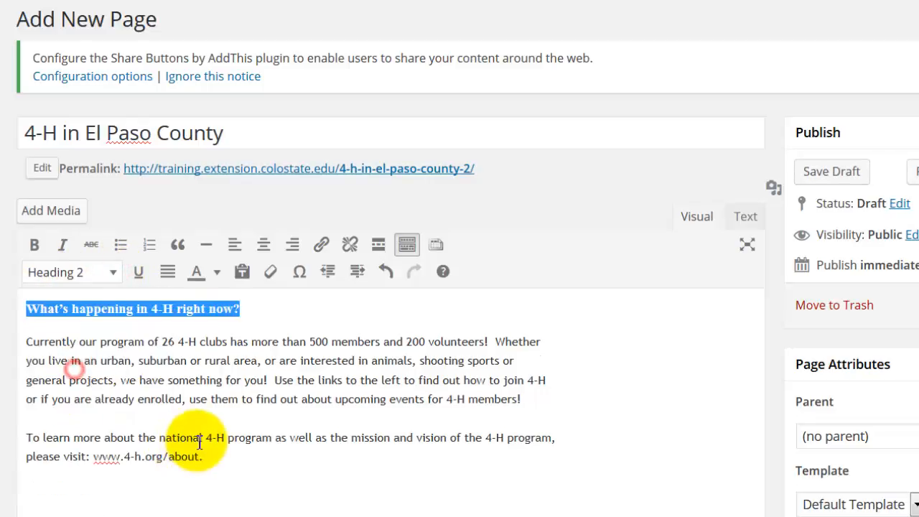
Make the numbers 500 and 200 in the opening paragraph bold
click(223, 368)
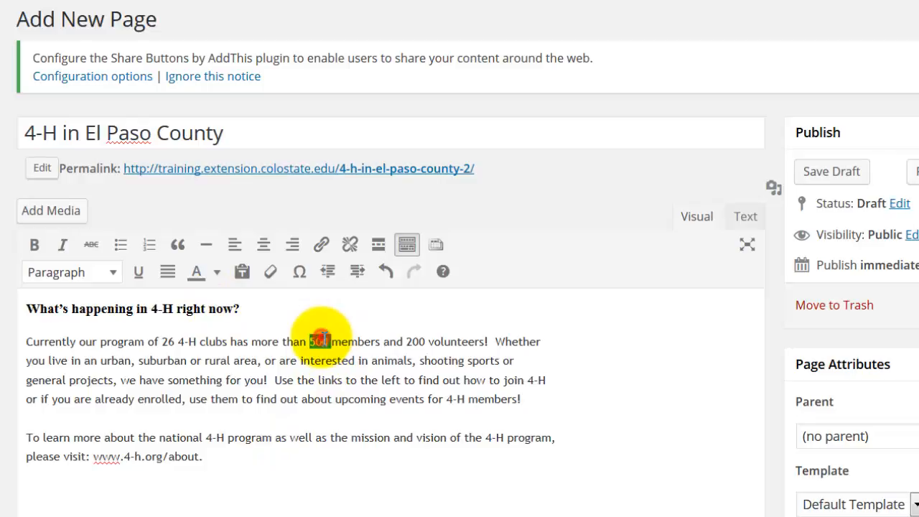
click(33, 247)
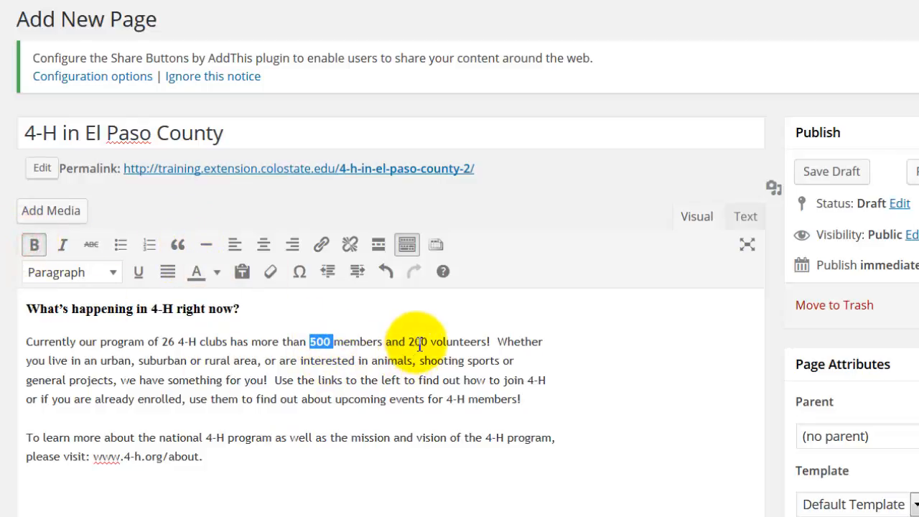
click(35, 245)
click(147, 455)
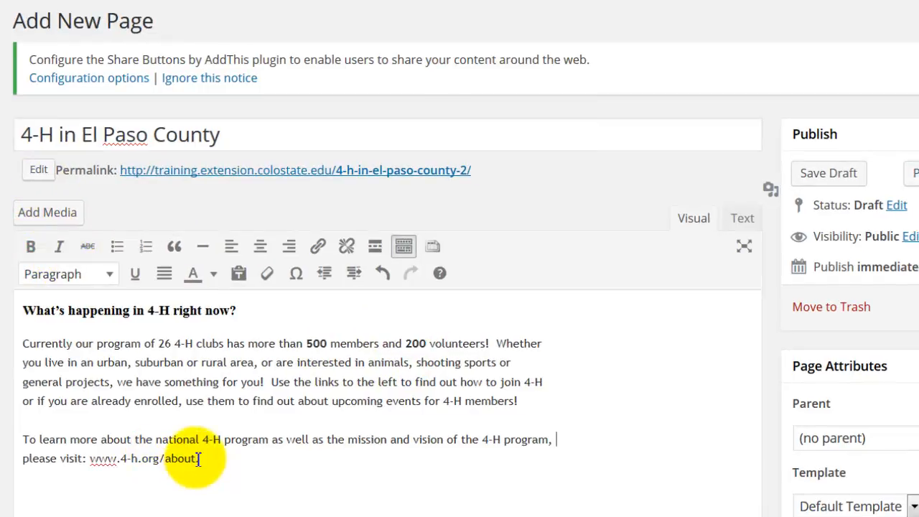
drag(196, 458, 103, 468)
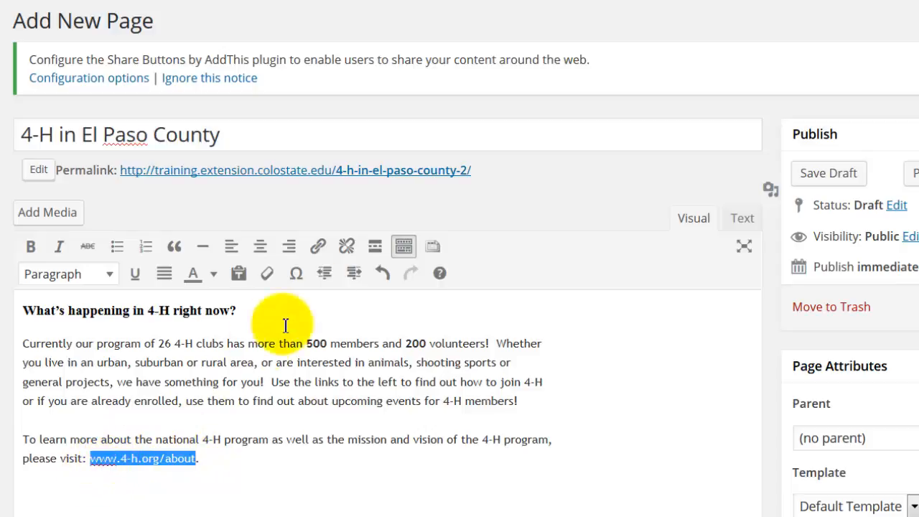
click(319, 247)
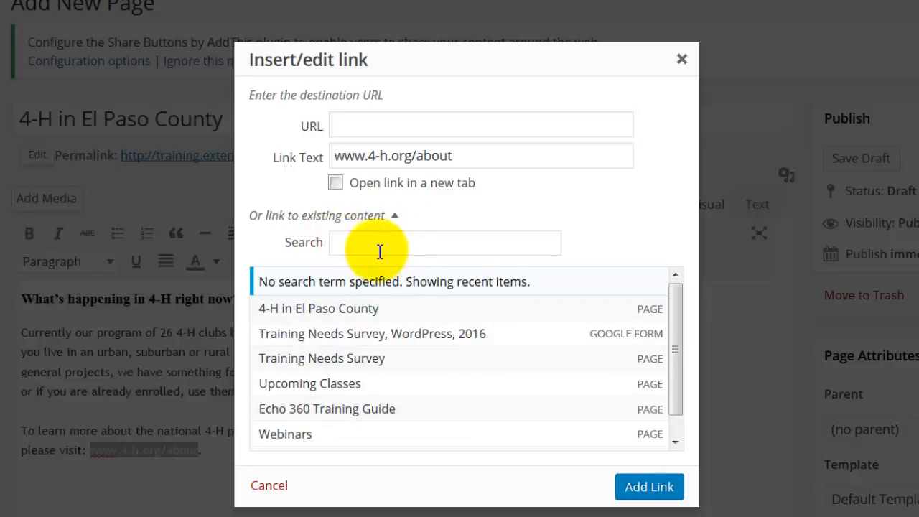
click(417, 124)
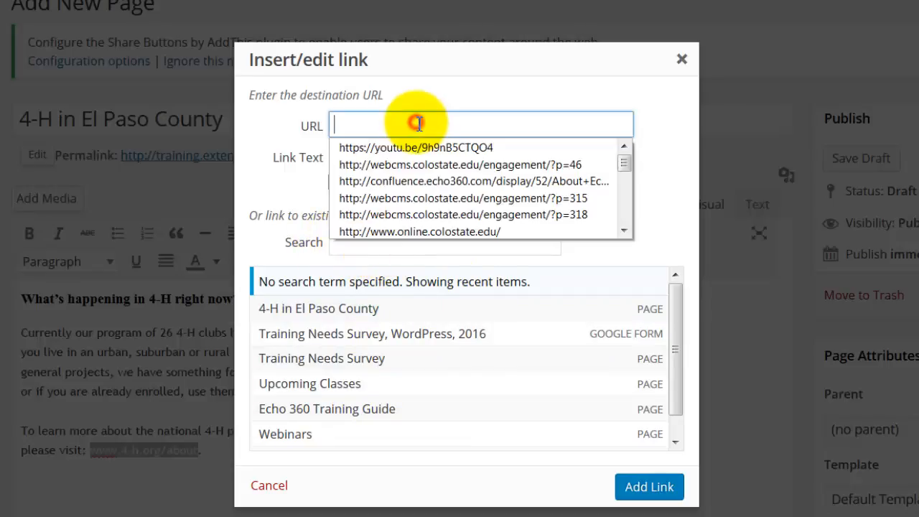
text(http://www.4-h.org/about)
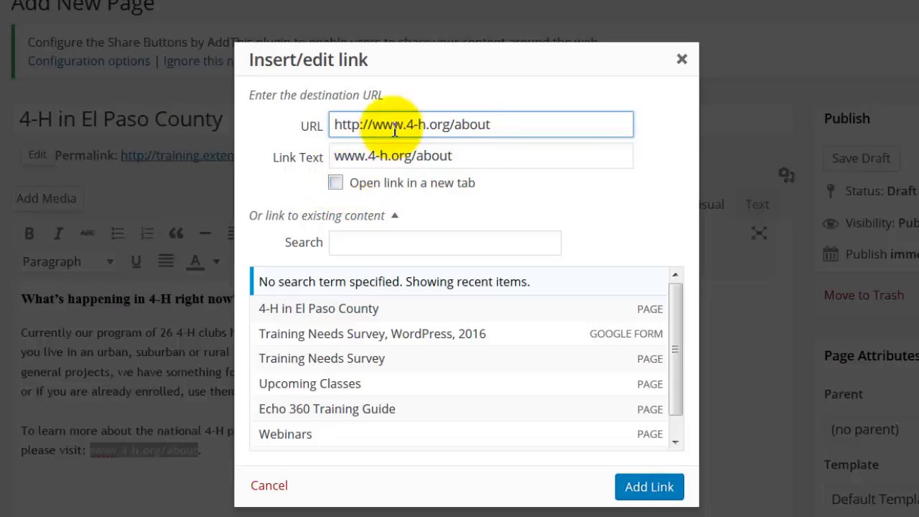
click(337, 186)
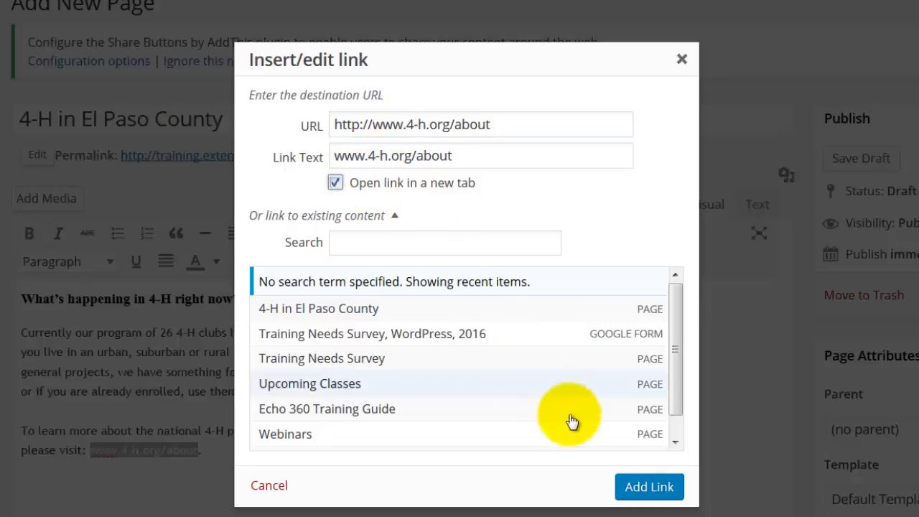
click(632, 487)
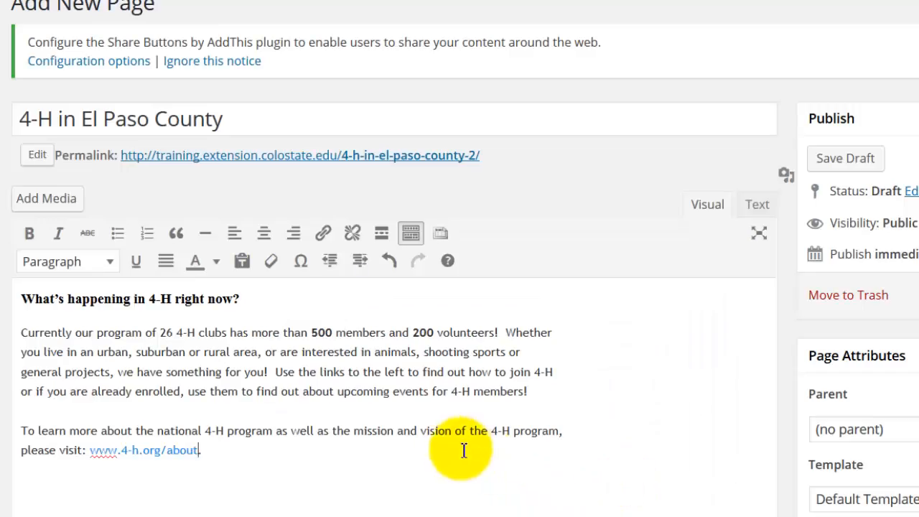
text(.)
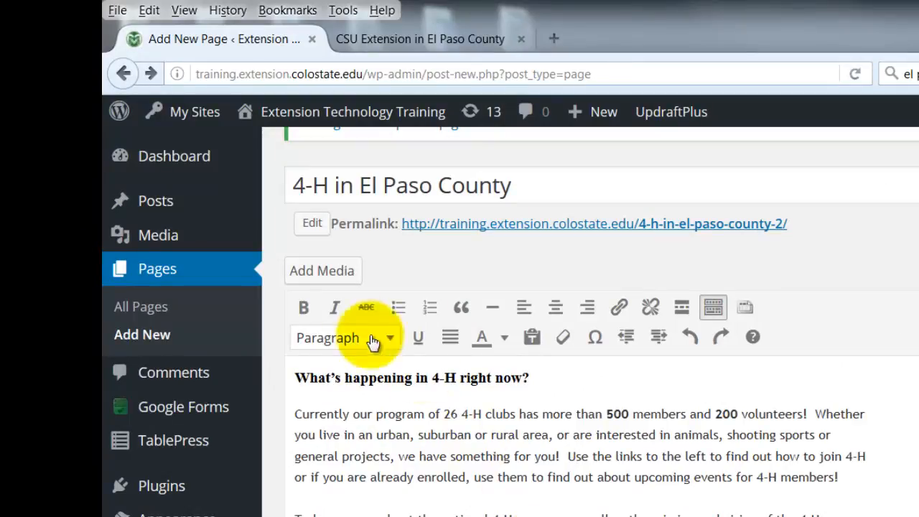
Insert the image el-paso-pic-1.jpg from the media library into the page
click(329, 277)
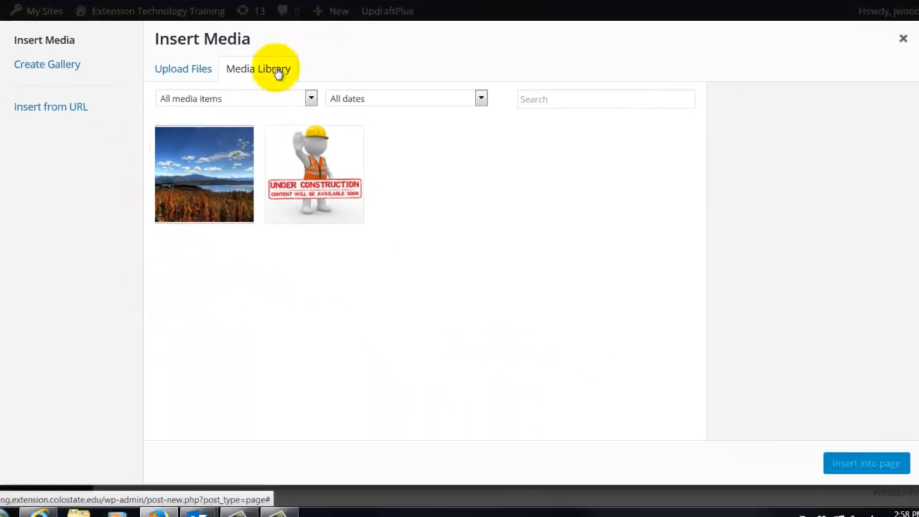
click(202, 175)
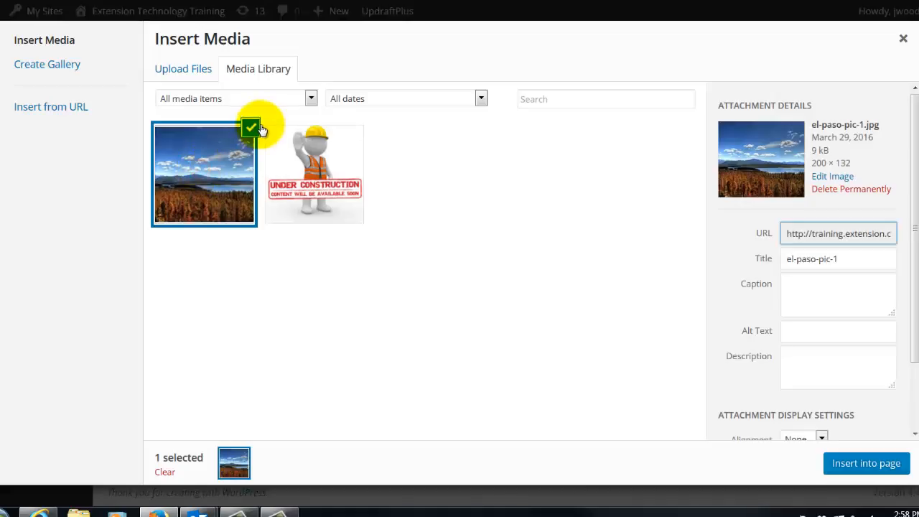
click(842, 465)
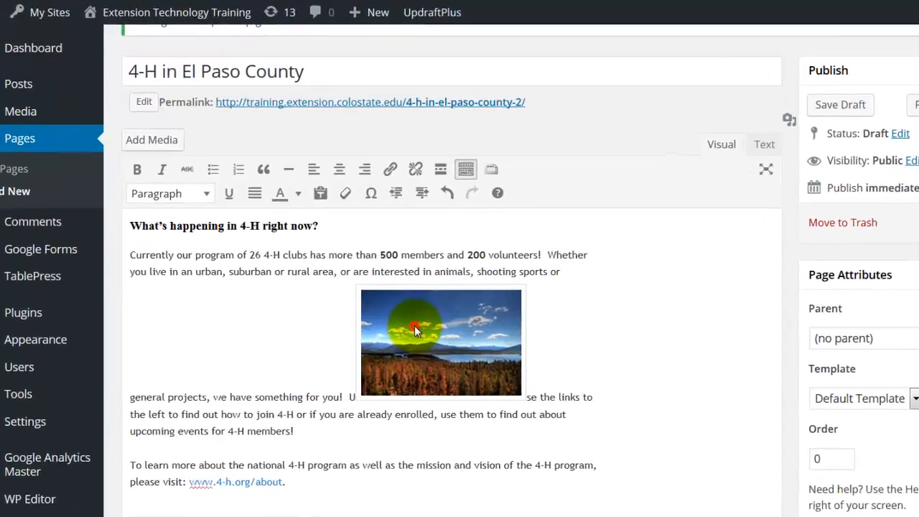
Move the inserted landscape image up to the start of the opening paragraph, just below the heading
drag(371, 291, 162, 239)
mouse_move(231, 341)
mouse_down()
mouse_move(223, 342)
mouse_move(238, 339)
mouse_up()
drag(316, 409, 241, 398)
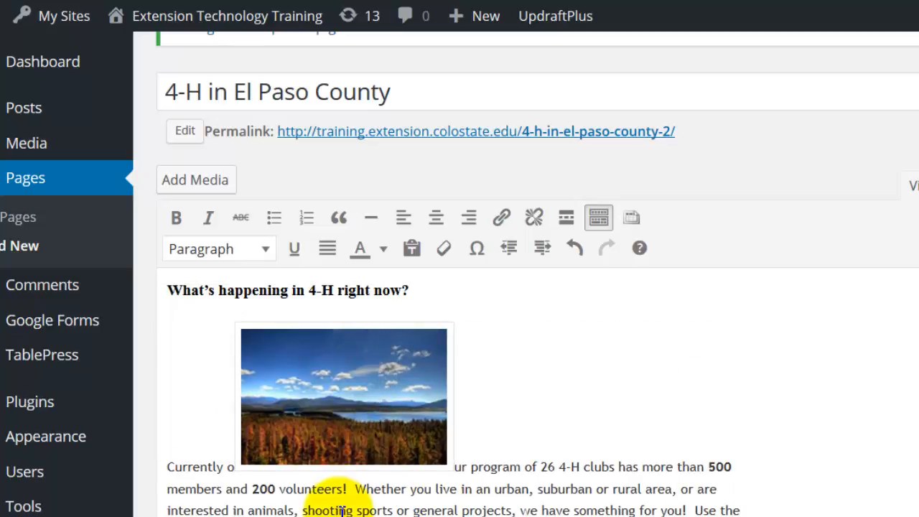
Align the landscape image left so the opening paragraph wraps beside it, and preview the page
click(339, 424)
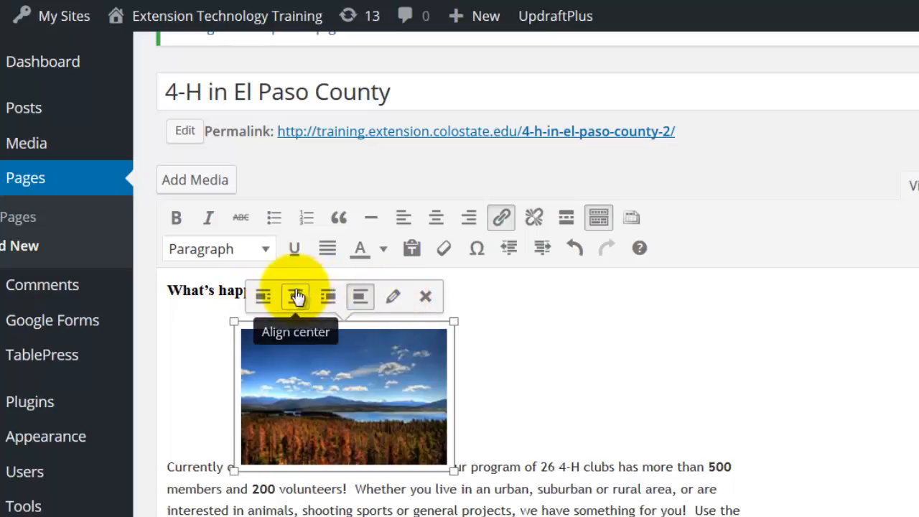
click(264, 295)
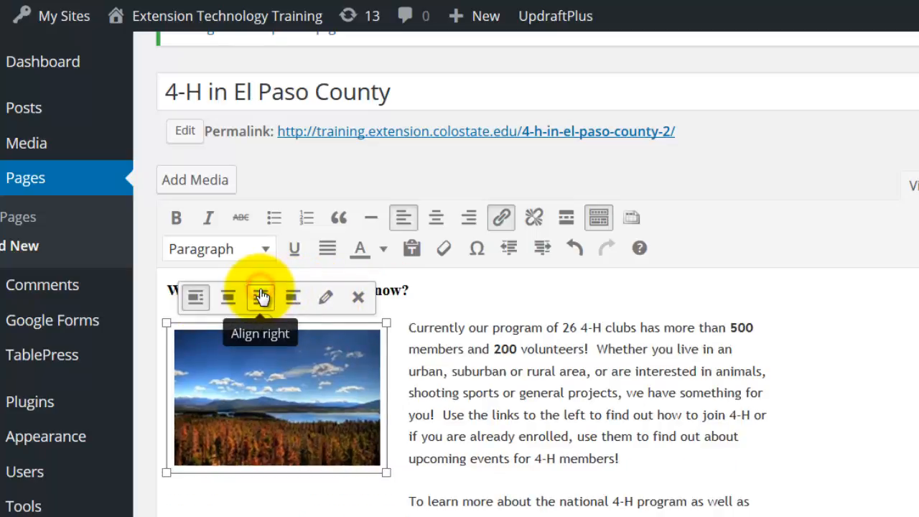
click(449, 391)
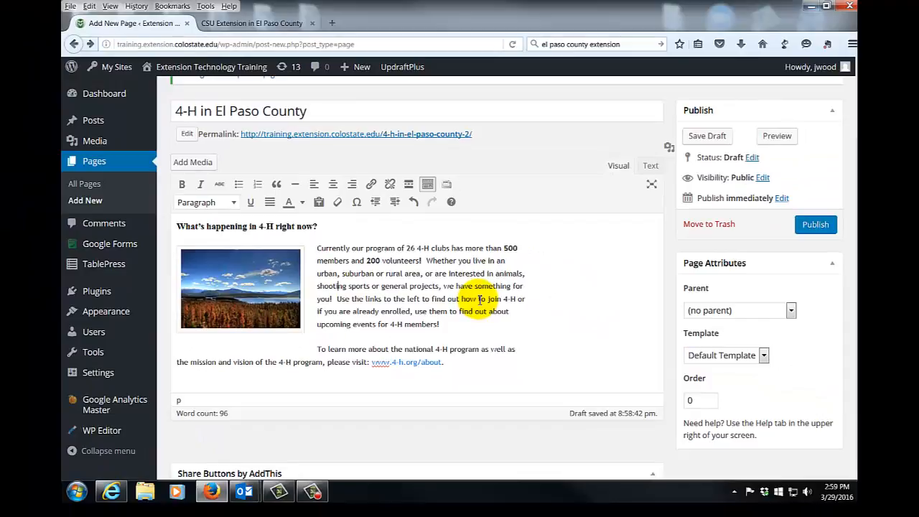
scroll(480, 300, up, 3)
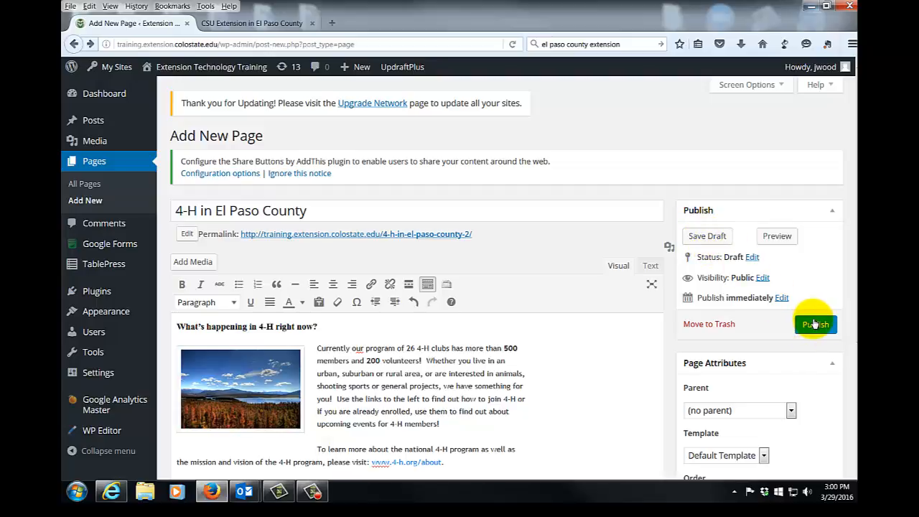
click(772, 239)
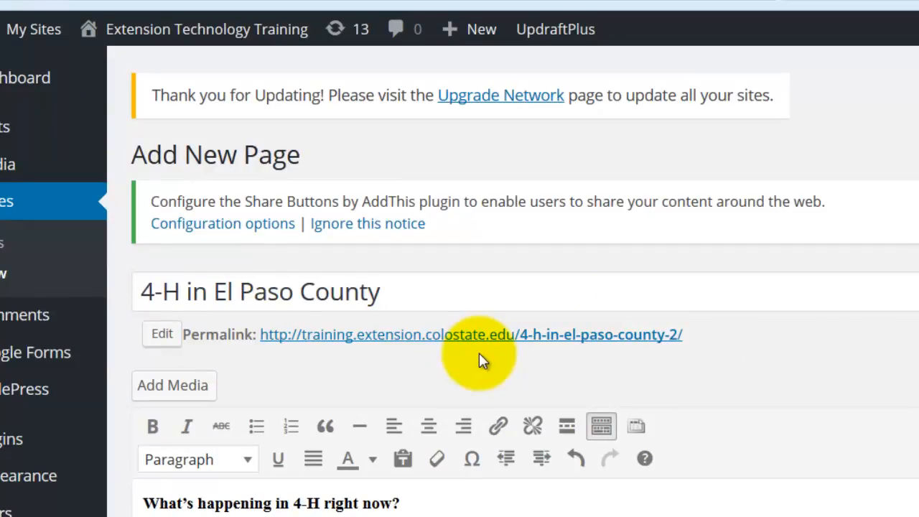
Shorten the page's permalink slug to 4-h-el-paso
click(162, 334)
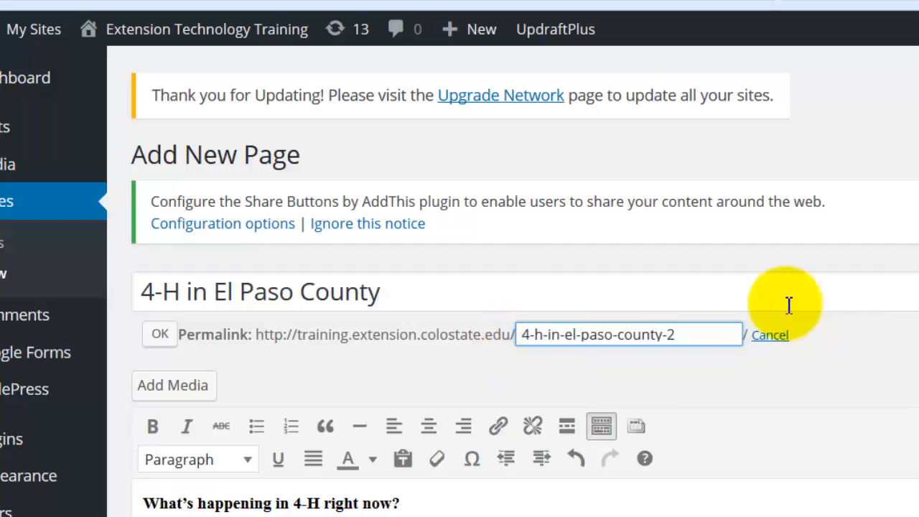
key(Delete)
key(Delete)
key(Delete)
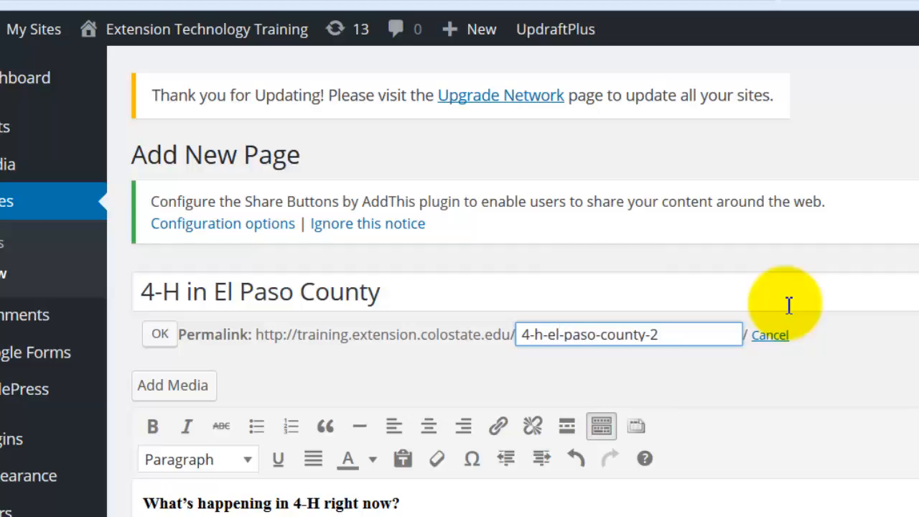
key(Delete)
key(Delete)
key(Delete)
key(Delete)
key(Delete)
key(Delete)
key(Delete)
key(Delete)
key(Delete)
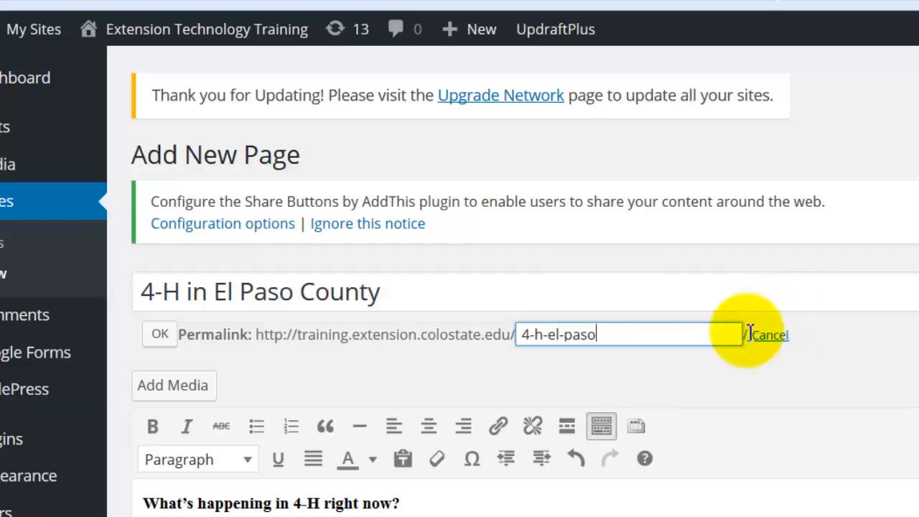
click(152, 335)
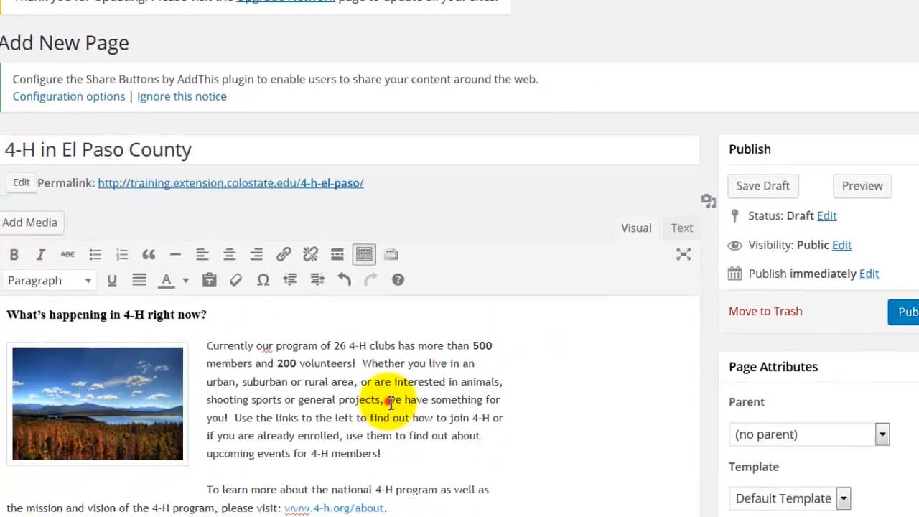
In the page's HTML source, move the linked image code to just before the word "Currently" in the opening paragraph
scroll(357, 410, down, 3)
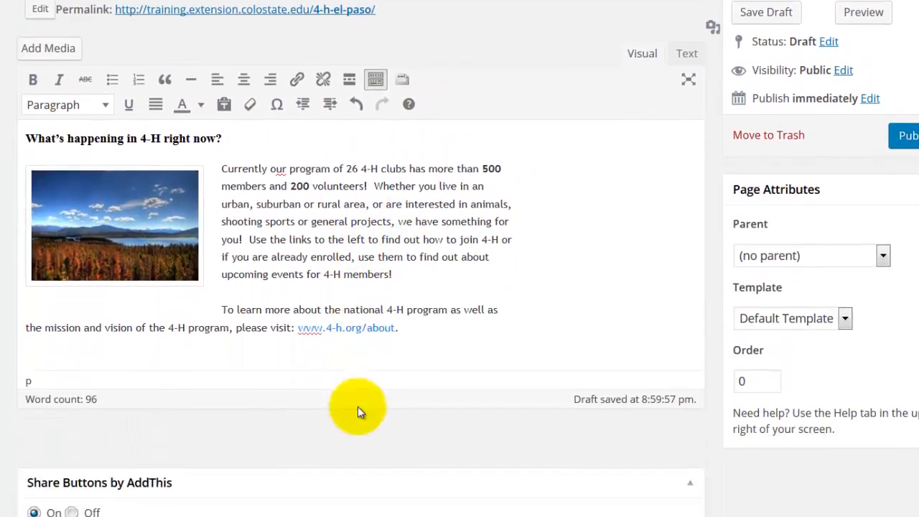
scroll(344, 406, up, 3)
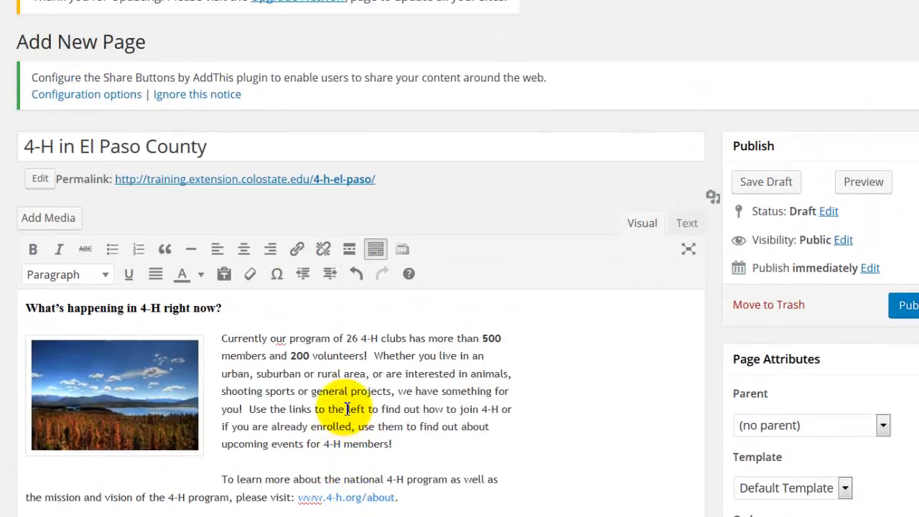
click(687, 224)
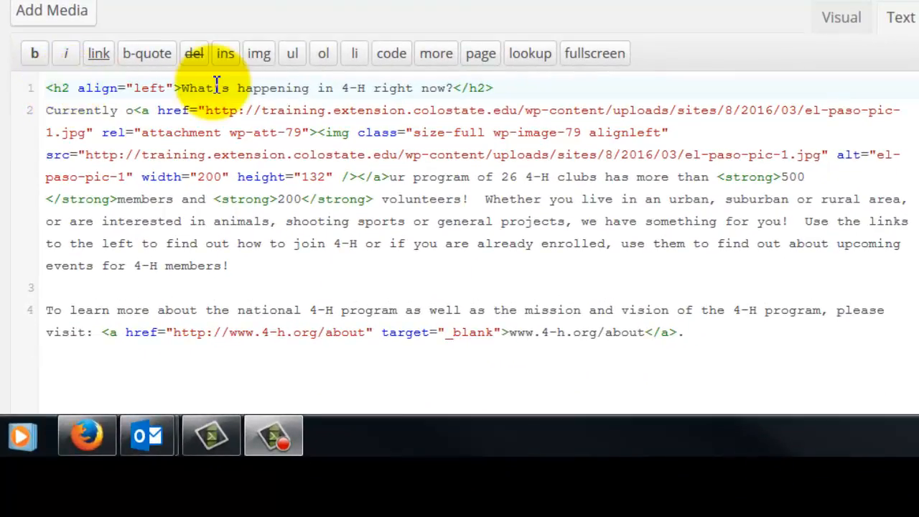
click(140, 335)
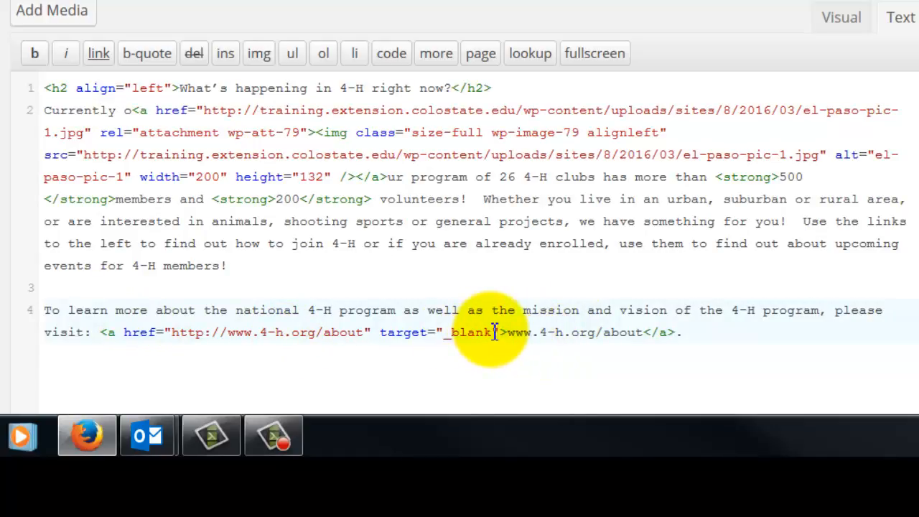
click(140, 110)
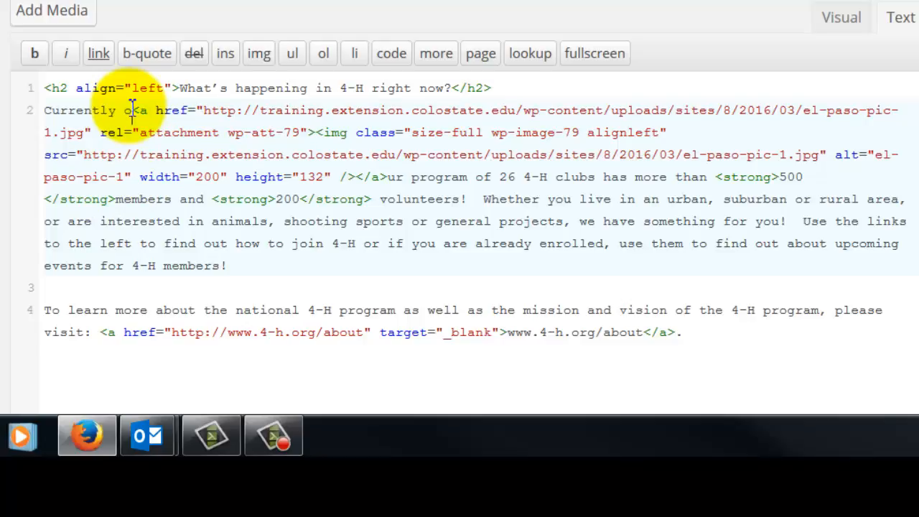
shift+click(388, 178)
key(ctrl+c)
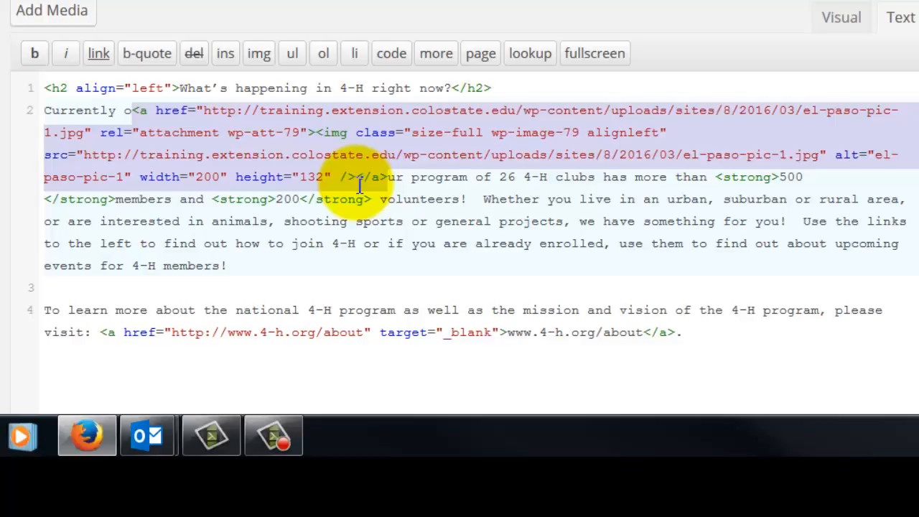
key(Delete)
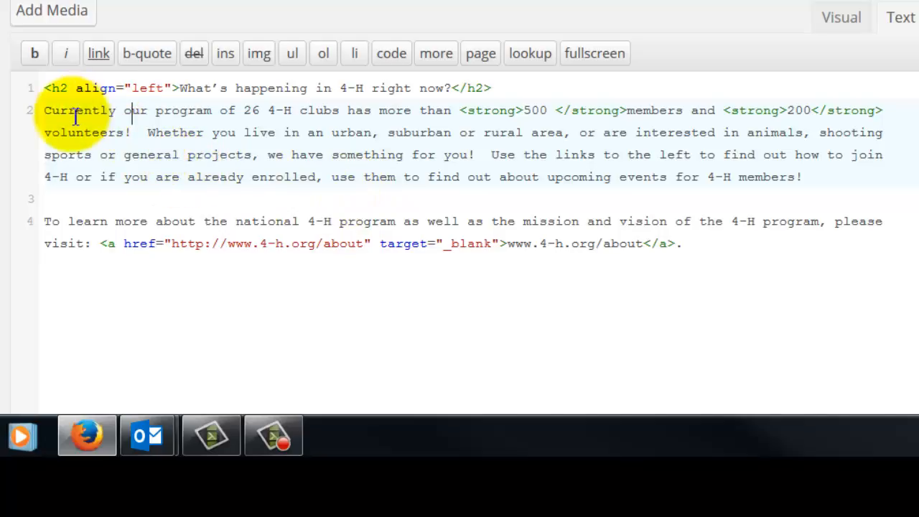
click(45, 115)
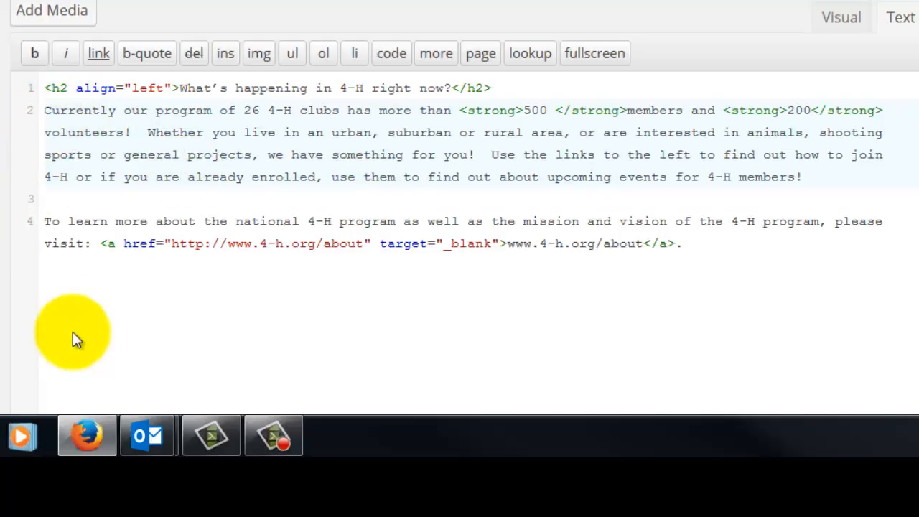
key(ctrl+v)
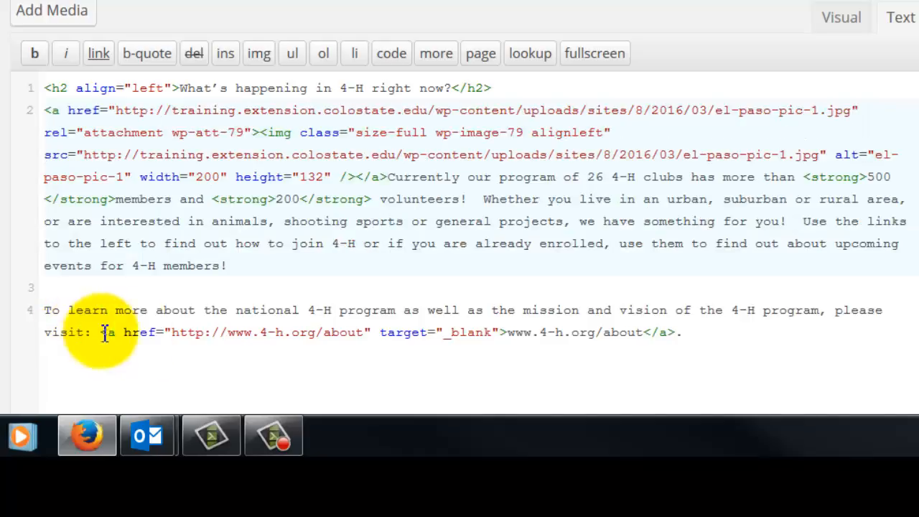
Save the page as a draft and open its Quick Edit settings from the list of all pages
click(388, 231)
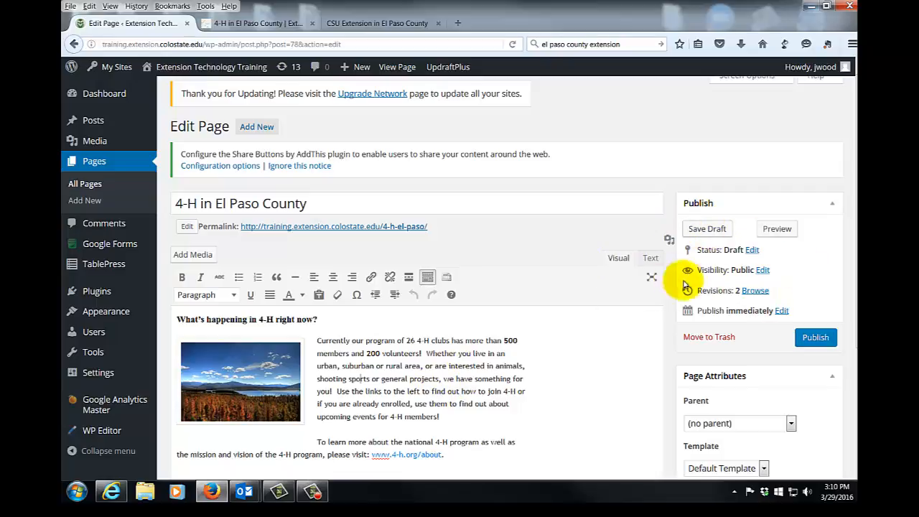
click(710, 230)
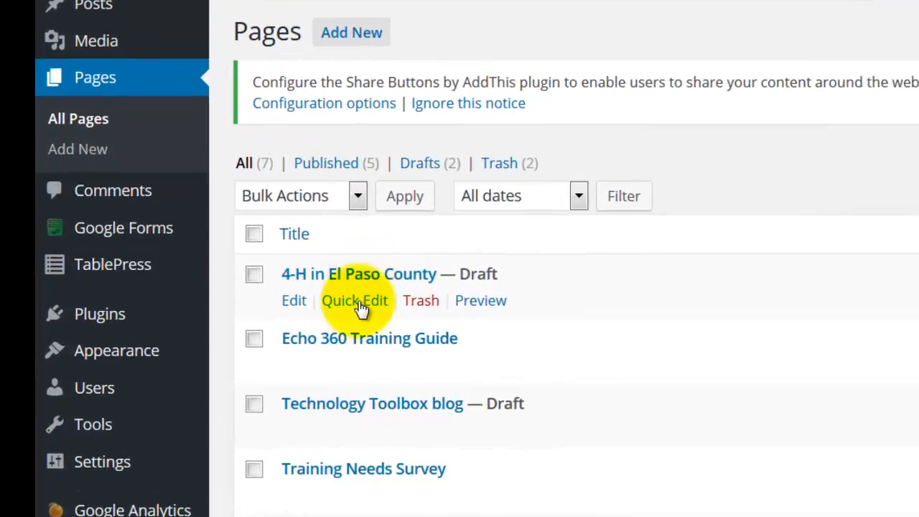
click(359, 303)
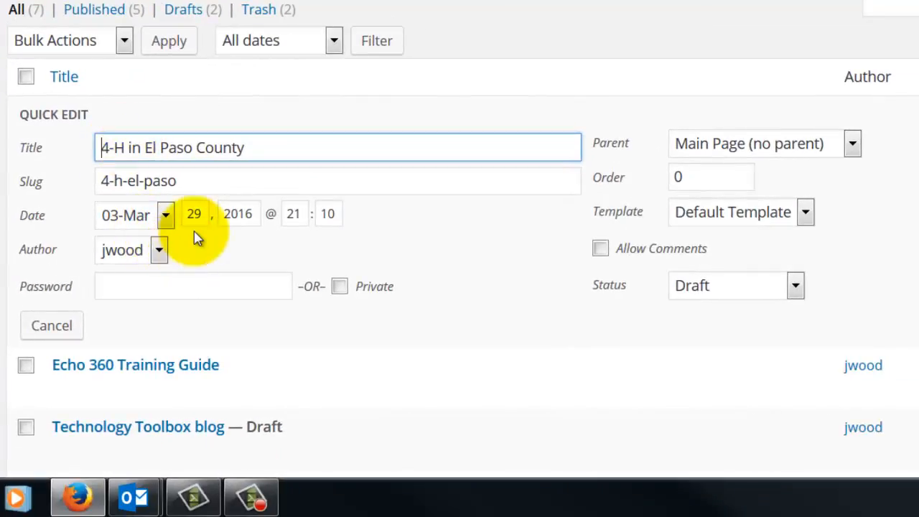
click(228, 184)
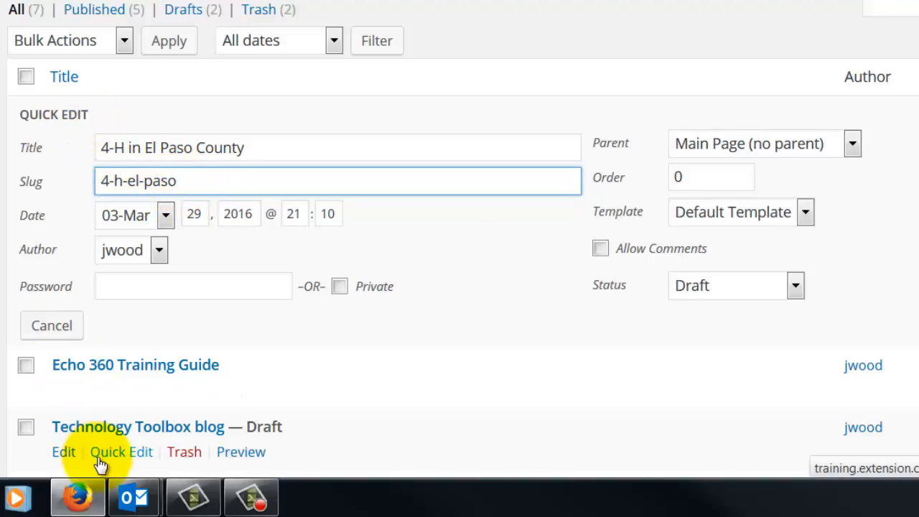
Enter a page password in the Quick Edit password field, and clear the field again
click(139, 283)
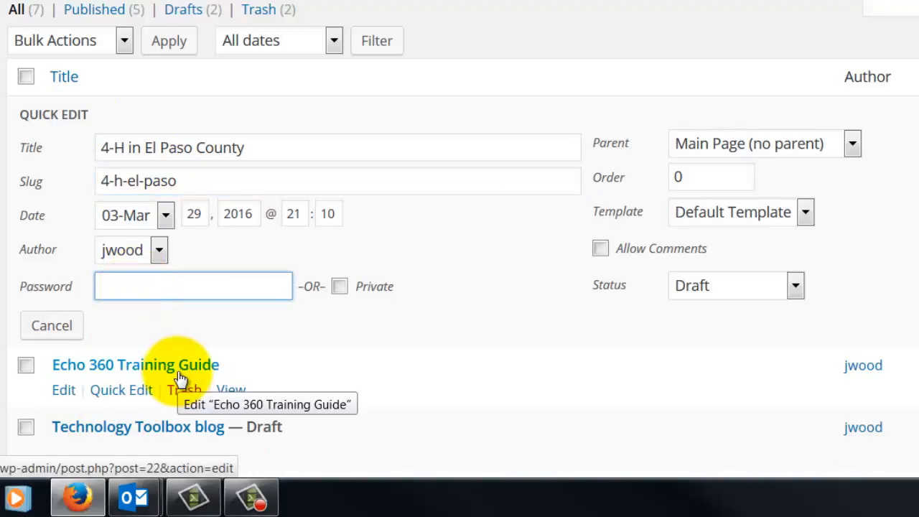
text(232323)
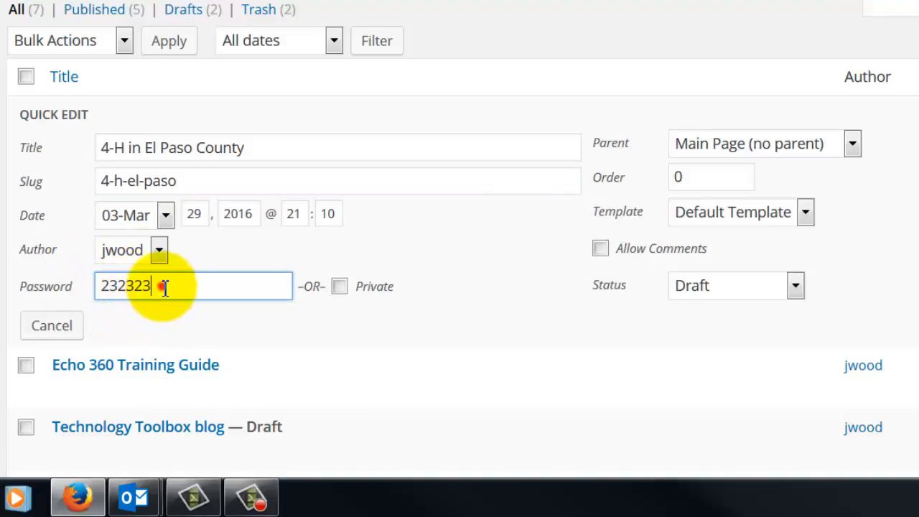
drag(161, 286, 4, 286)
key(BackSpace)
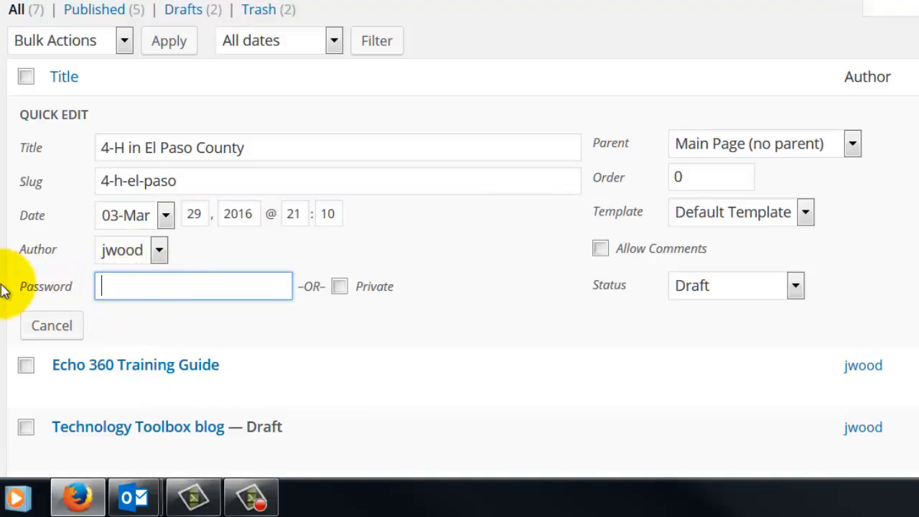
Turn on Allow Comments for the page, and turn it off again
click(600, 251)
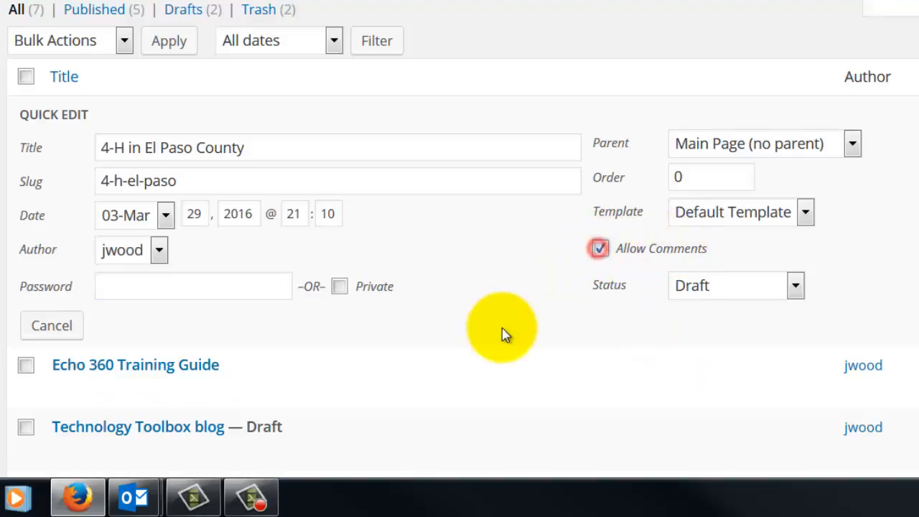
click(600, 250)
click(500, 390)
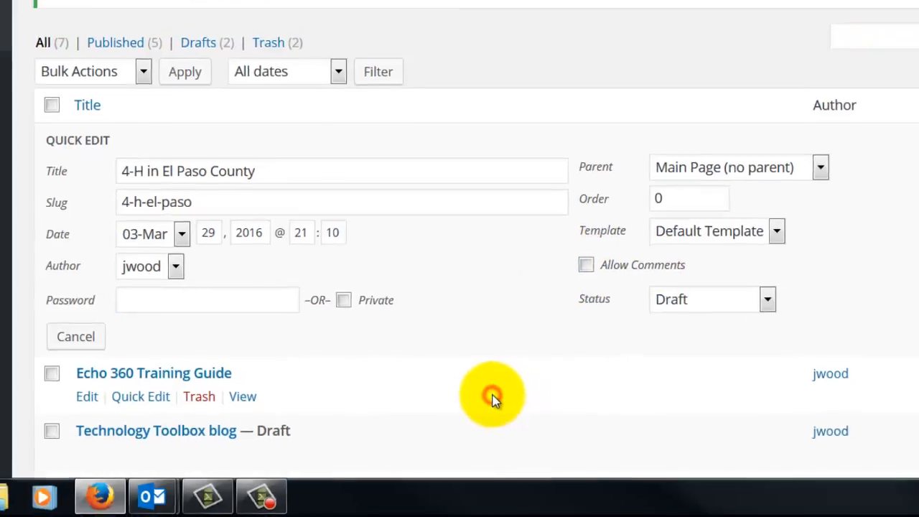
scroll(496, 391, down, 5)
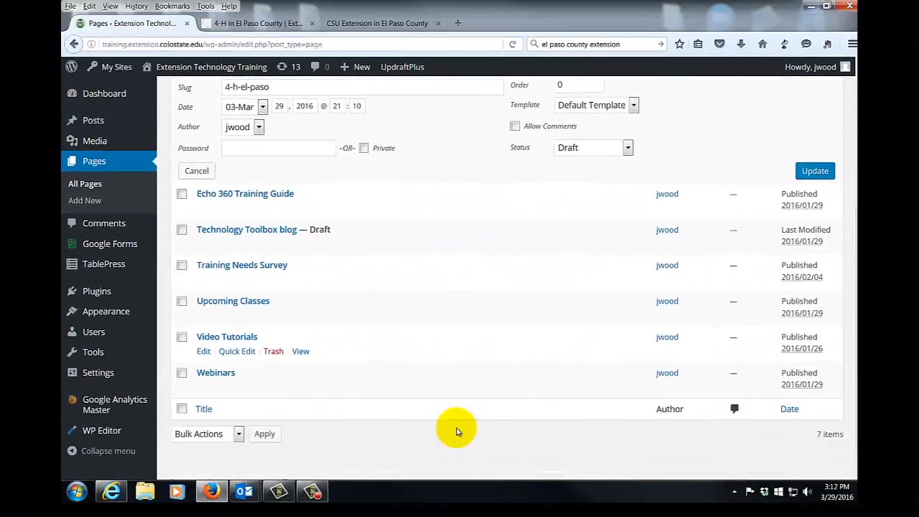
scroll(457, 430, down, 1)
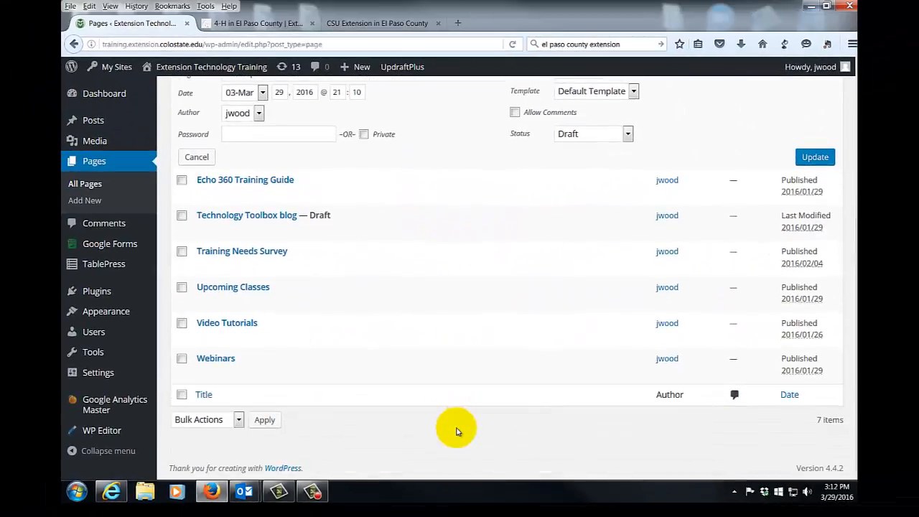